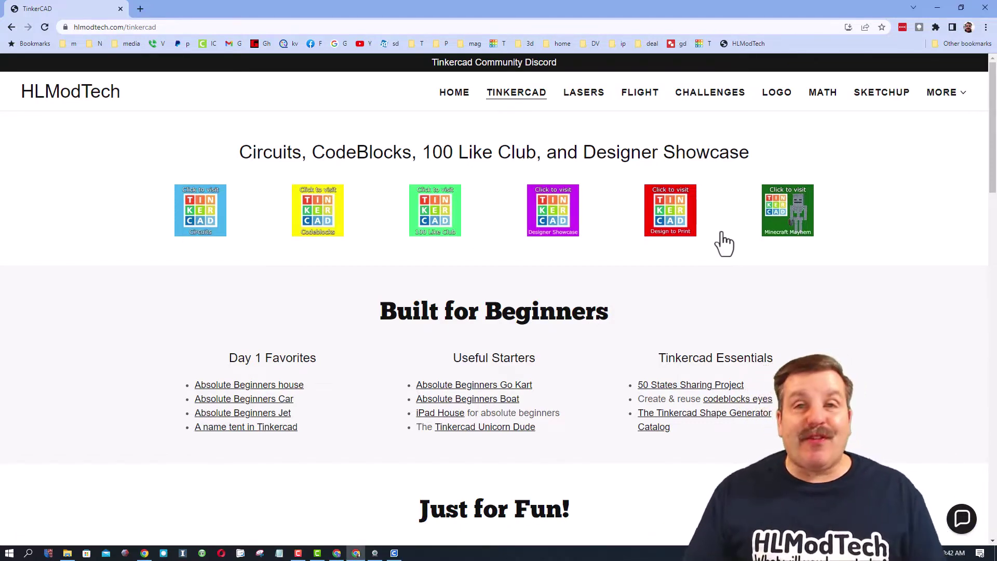
Step: Go through the Designer Showcase directory to the HLModtech Tinkercad profile in a new tab
click(553, 227)
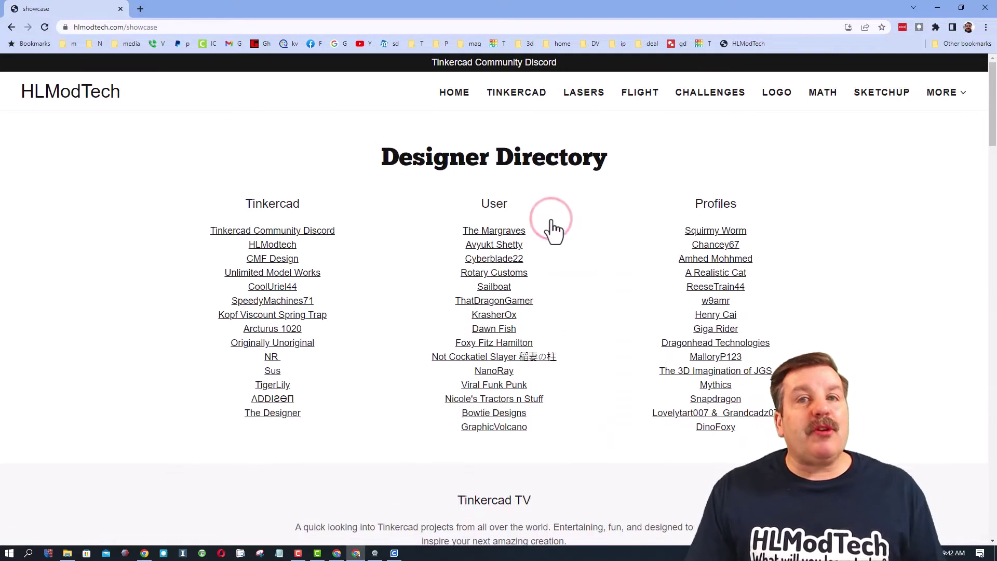
click(261, 248)
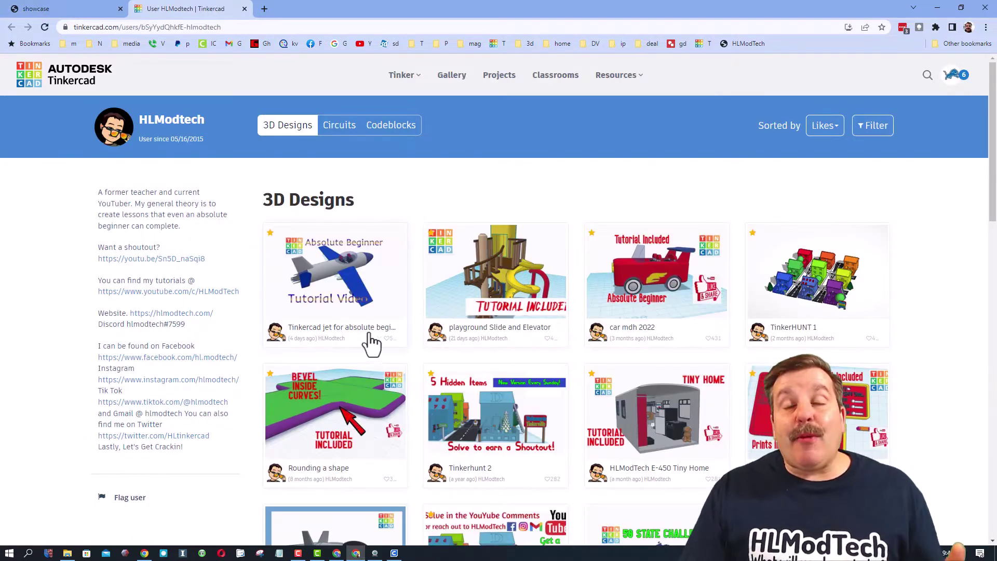
Step: Sort the HLModtech gallery by Recent and open 'reach hlmodtech' in the 3D editor via its sharing link
click(826, 125)
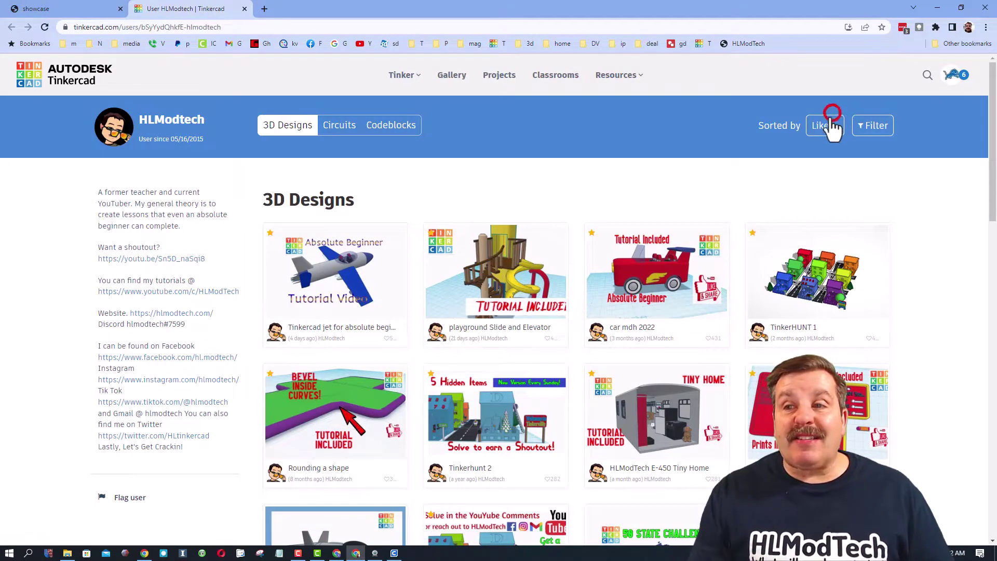
click(779, 189)
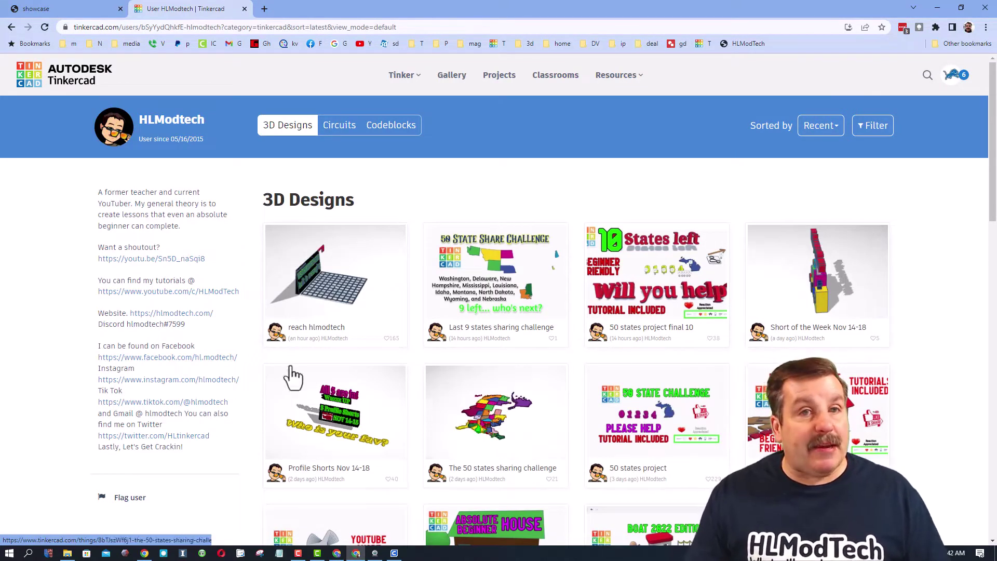
click(322, 291)
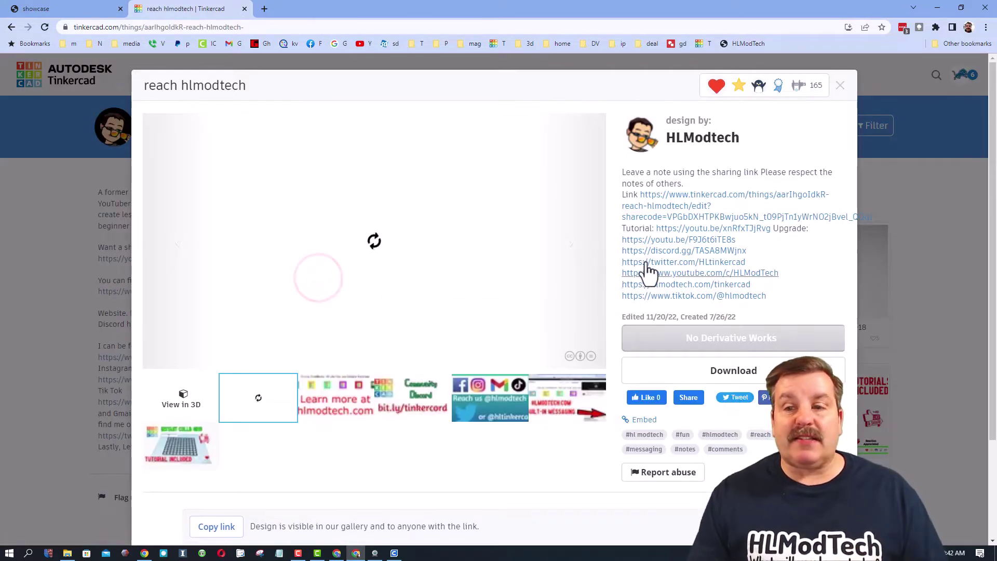
click(673, 197)
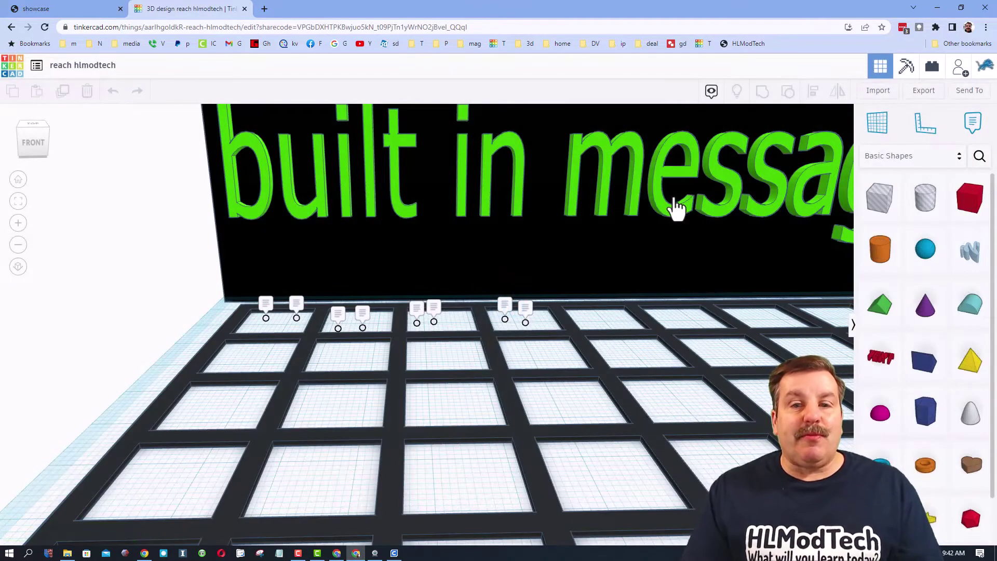
Step: Read the second note's message, then place a test note and delete it
mouse_move(265, 321)
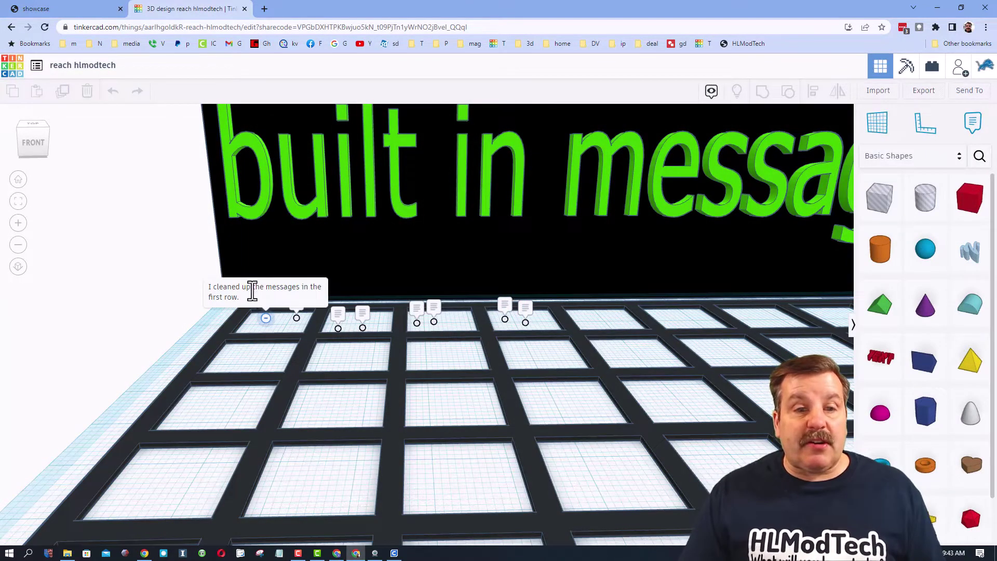
click(297, 316)
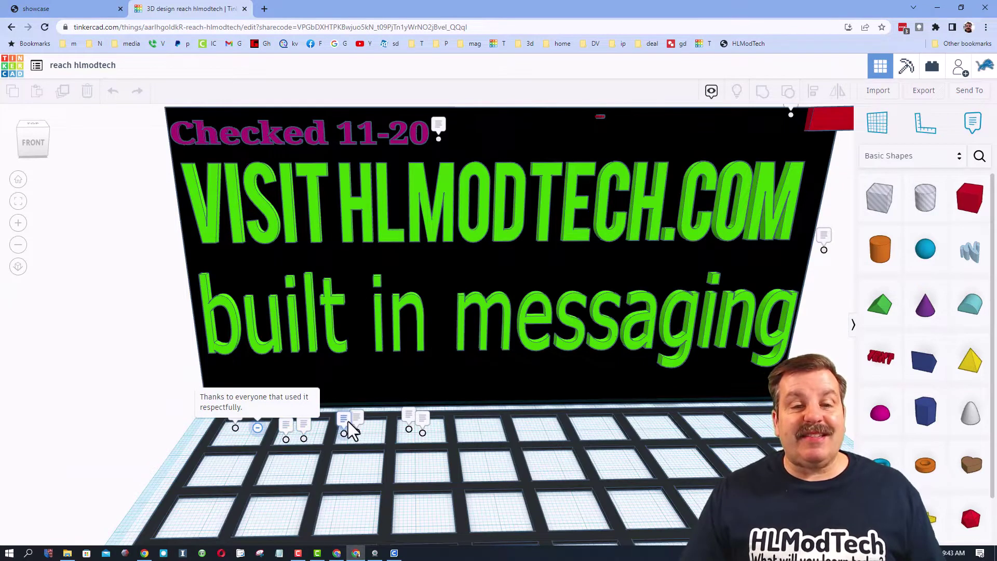
click(980, 126)
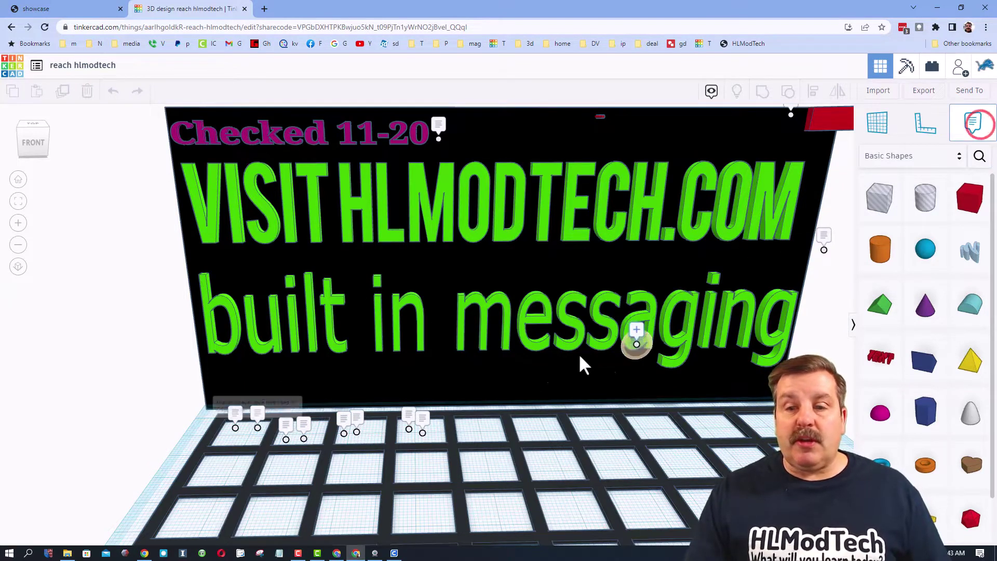
click(469, 430)
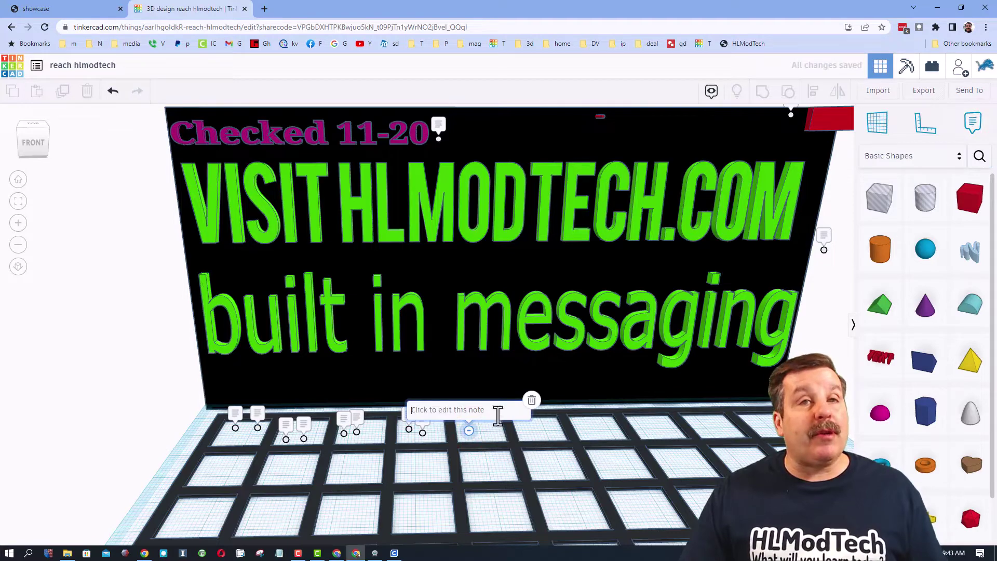
click(532, 400)
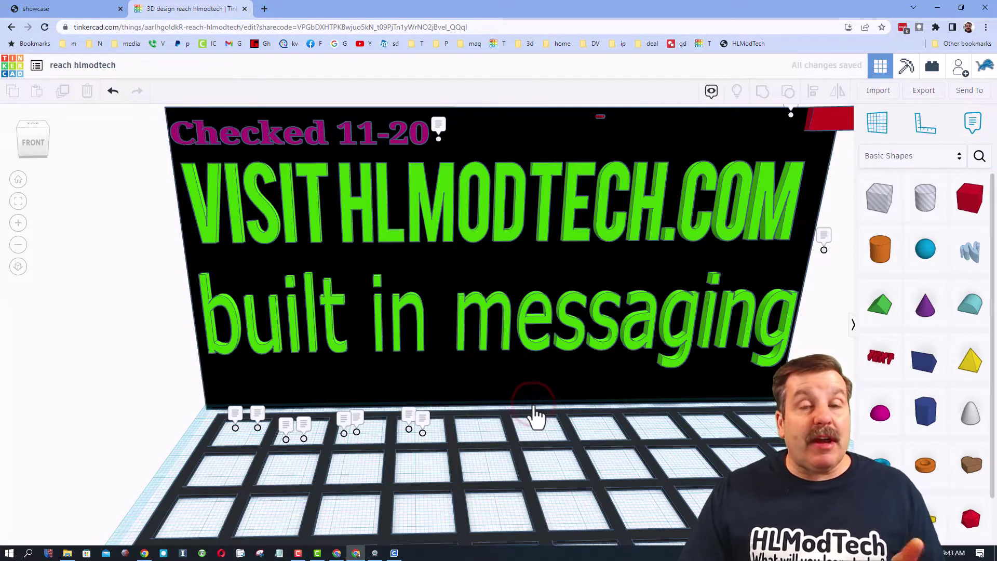
Step: Rotate the red L-shaped piece 90° upright, then return to the Designer Directory tab
scroll(703, 298, down, 5)
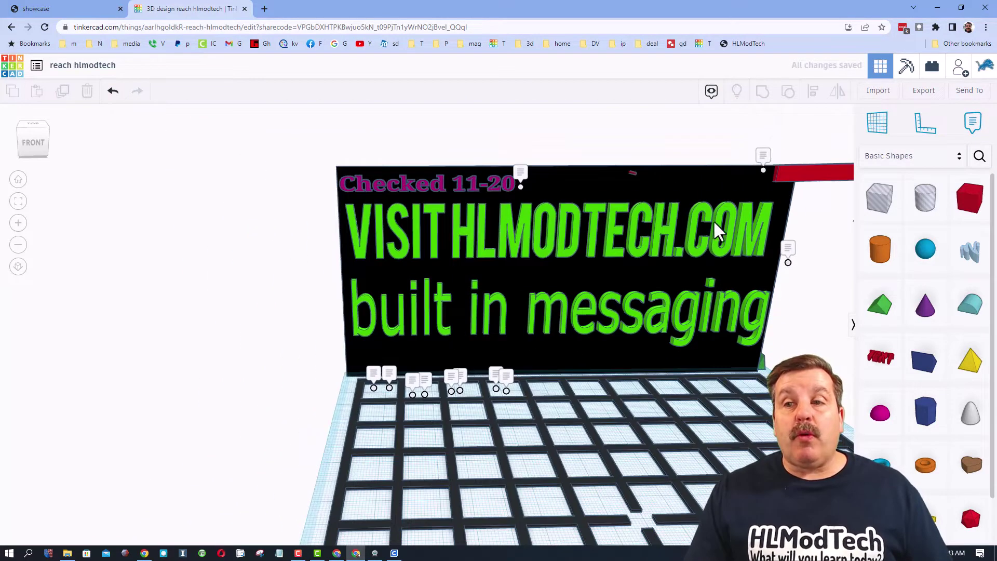
scroll(392, 155, down, 1)
click(706, 180)
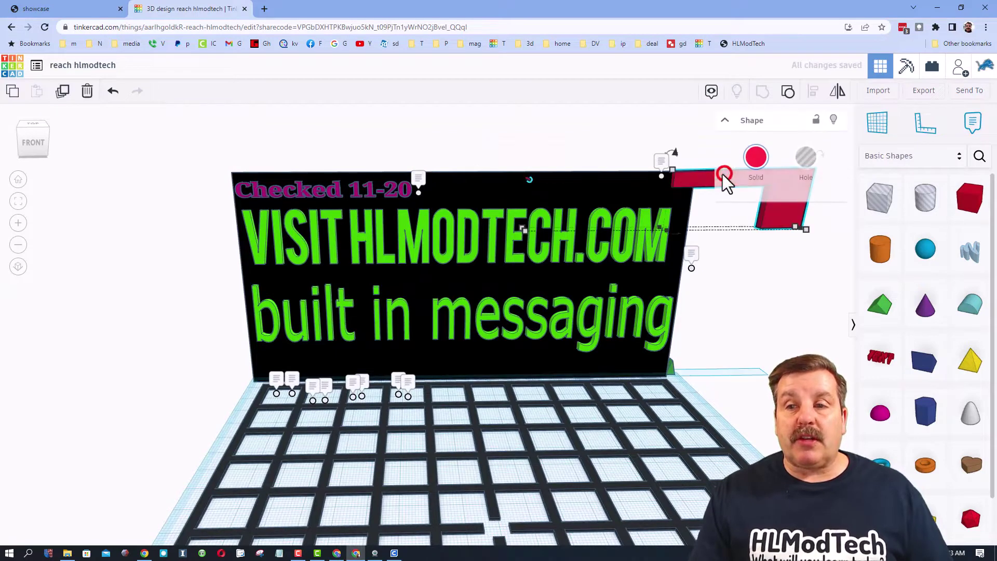
drag(673, 155, 636, 202)
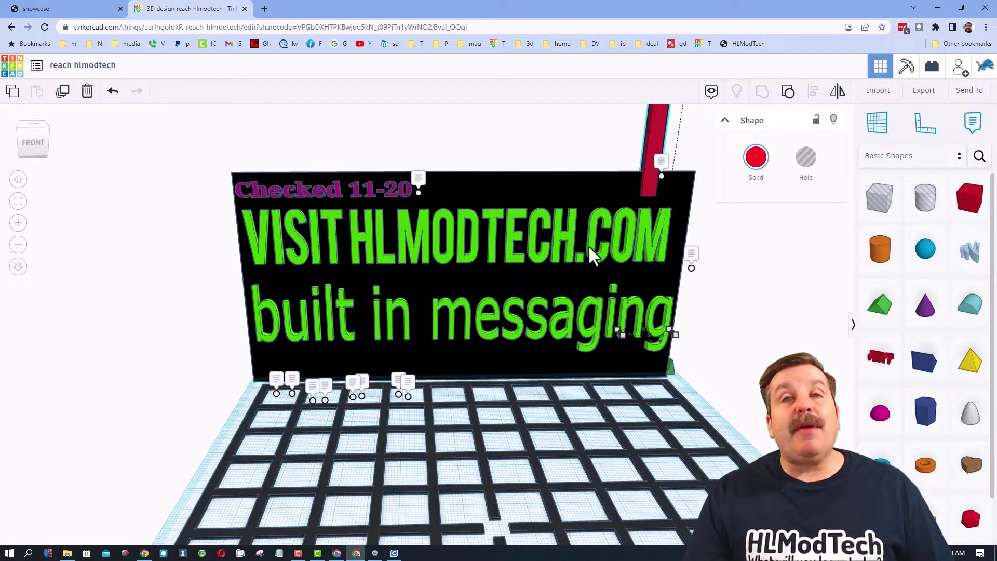
click(78, 10)
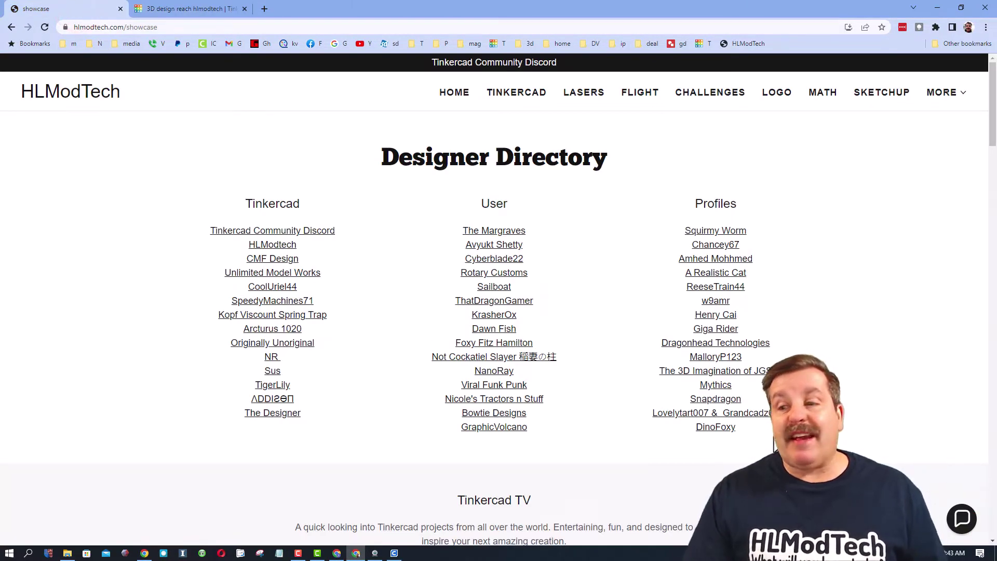
Step: Open the HLModTech Contact Us chat briefly, then close it again
click(961, 520)
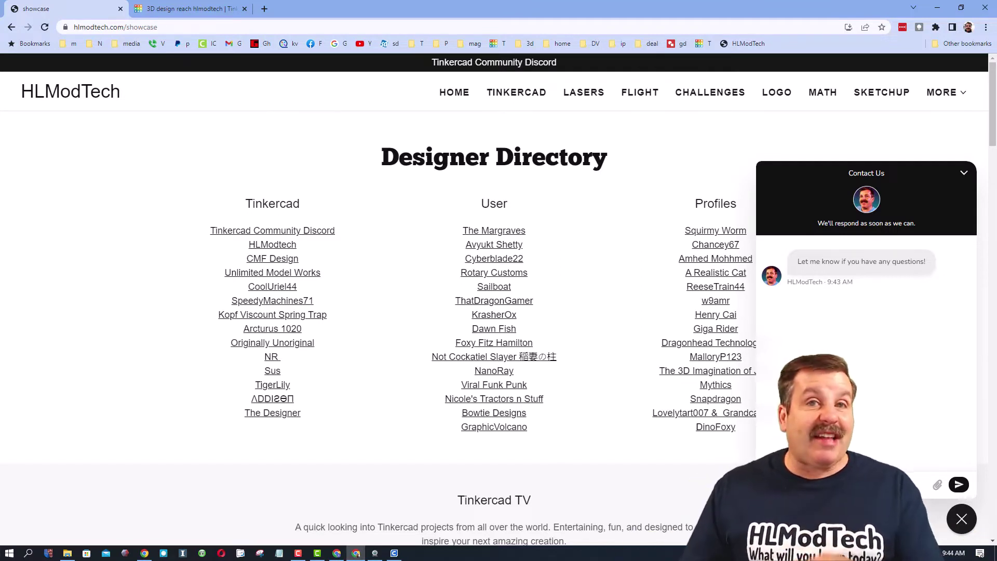
click(962, 517)
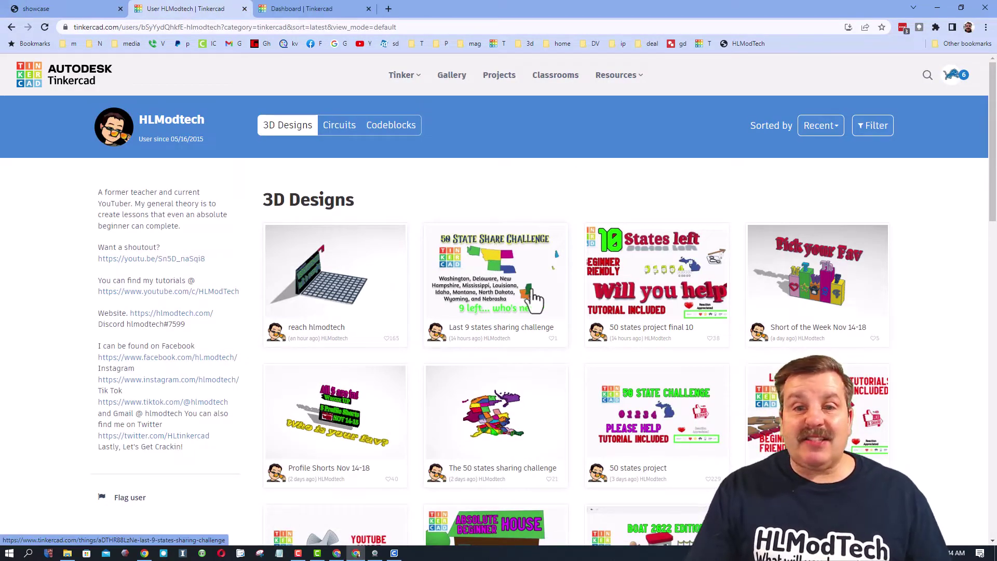
Step: From the Last 9 states sharing challenge, open the 50 states project and Copy and Tinker it
click(506, 301)
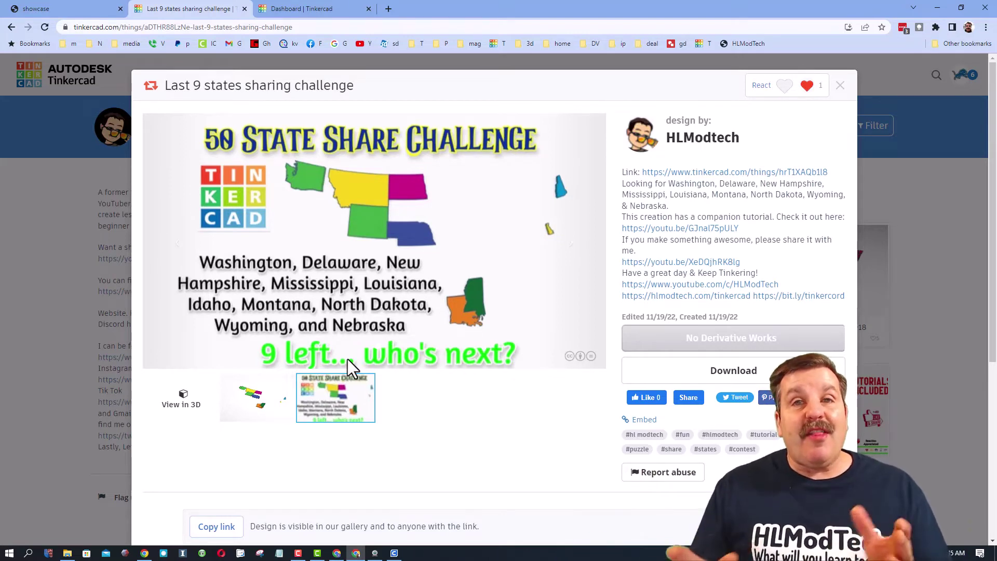
click(728, 174)
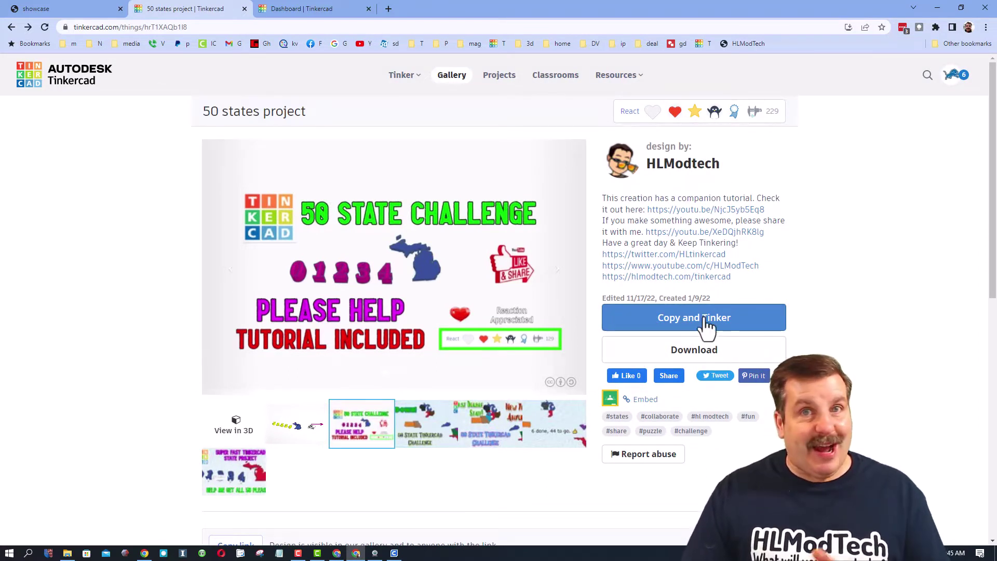
click(656, 112)
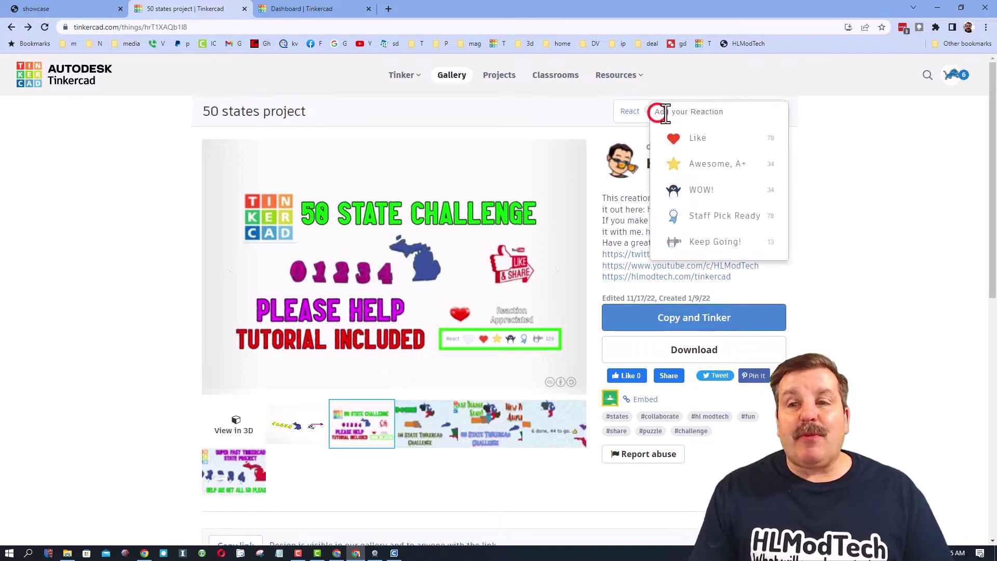
click(848, 264)
click(716, 319)
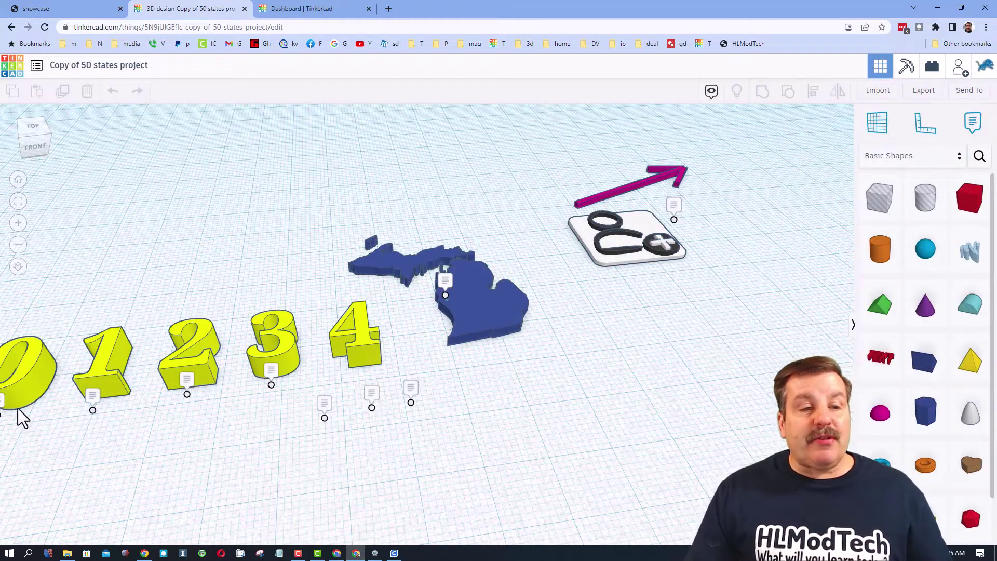
Step: Change the state shape's Symbol from Michigan to Arizona
click(3, 401)
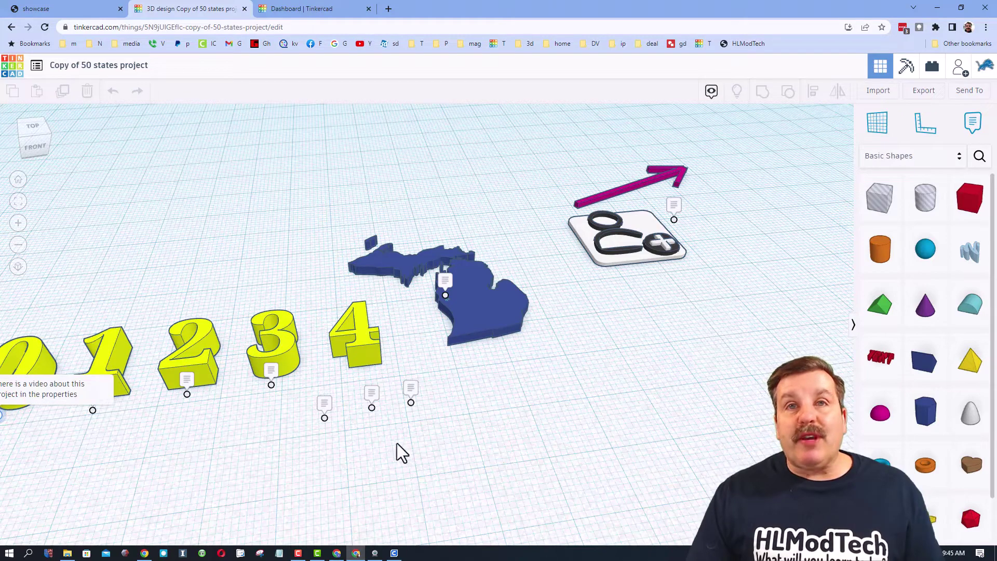
click(478, 338)
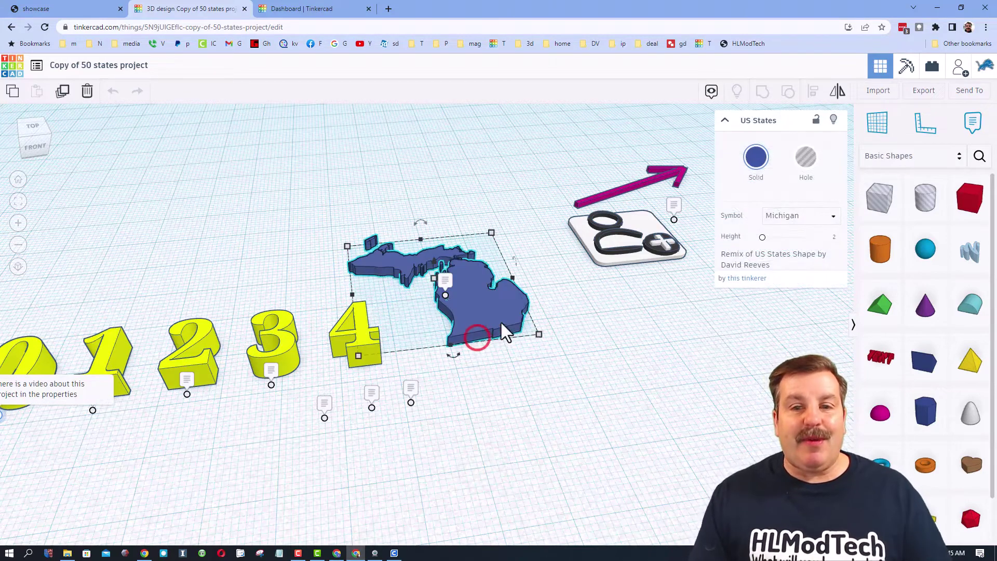
click(780, 215)
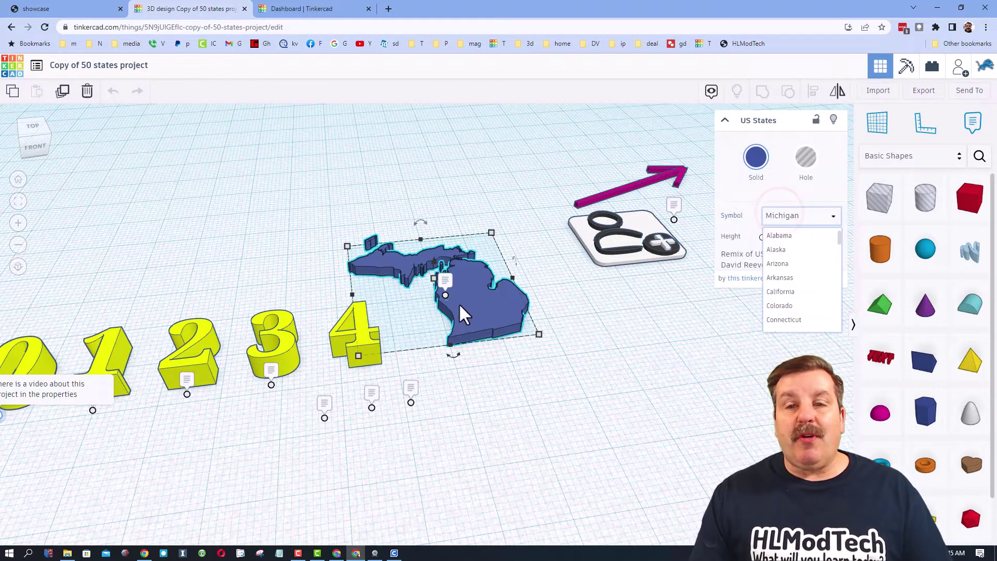
click(771, 264)
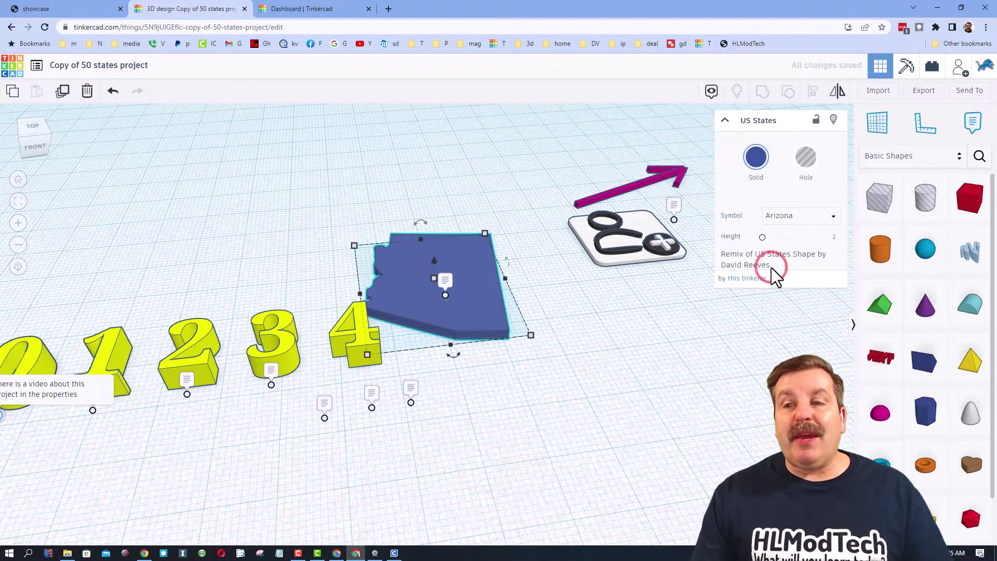
Step: Shift the small star and the Holland note pin leftward on Arizona, then hide the shape library
scroll(445, 307, up, 6)
click(445, 288)
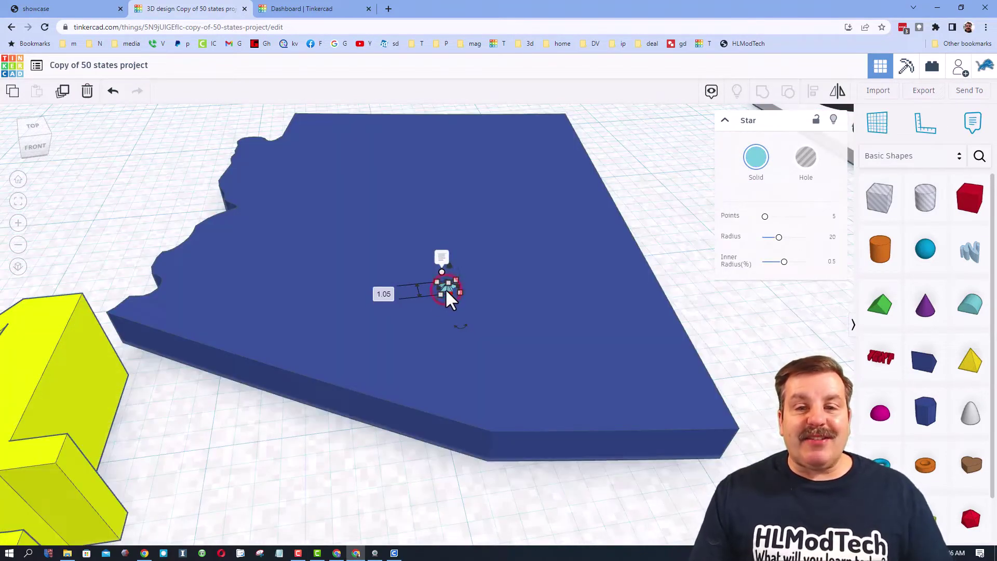
key(Left)
key(Left)
key(Left)
key(Left)
key(Left)
key(Left)
key(Left)
key(Left)
key(Left)
key(Left)
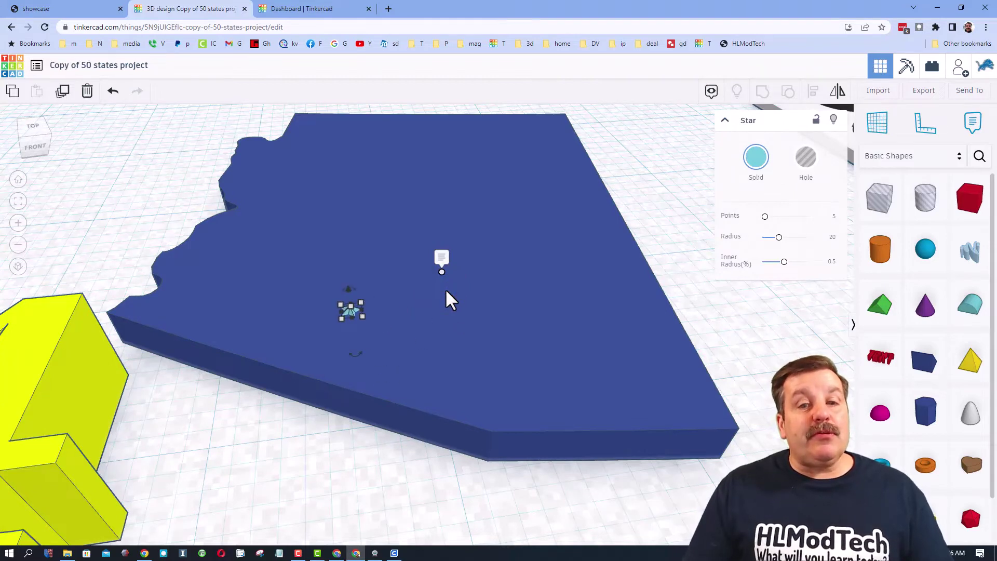
scroll(414, 273, down, 5)
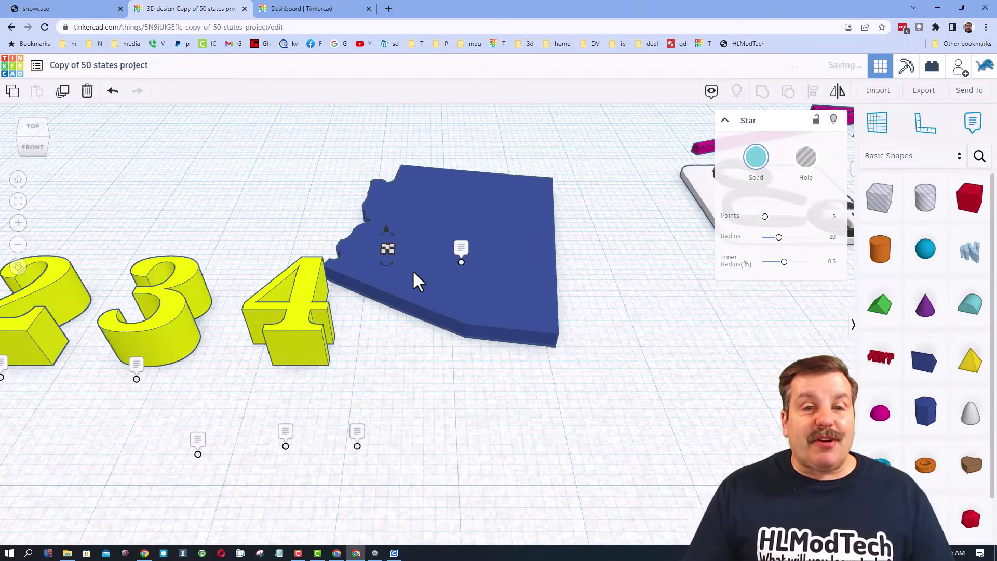
click(462, 248)
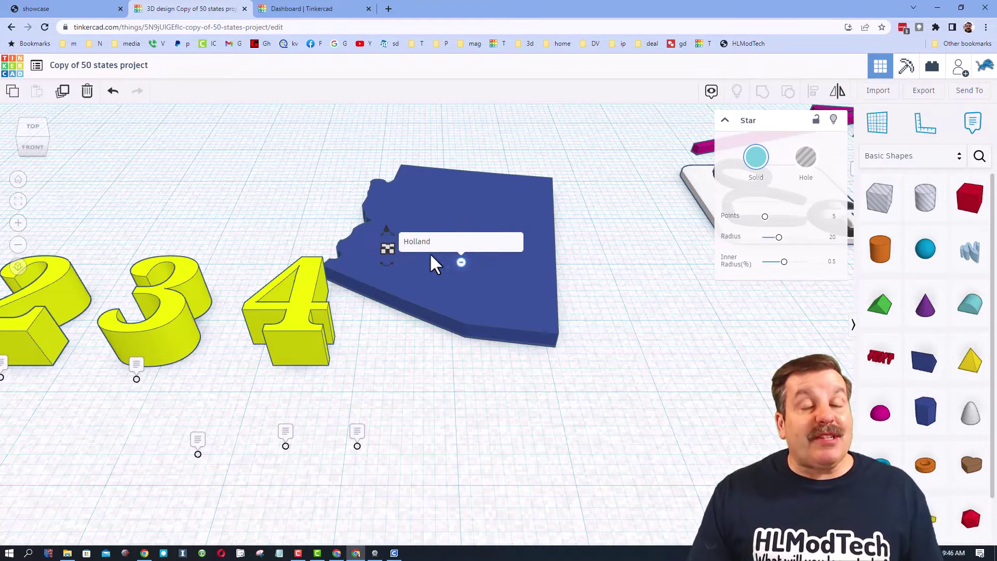
drag(462, 266, 405, 271)
click(473, 273)
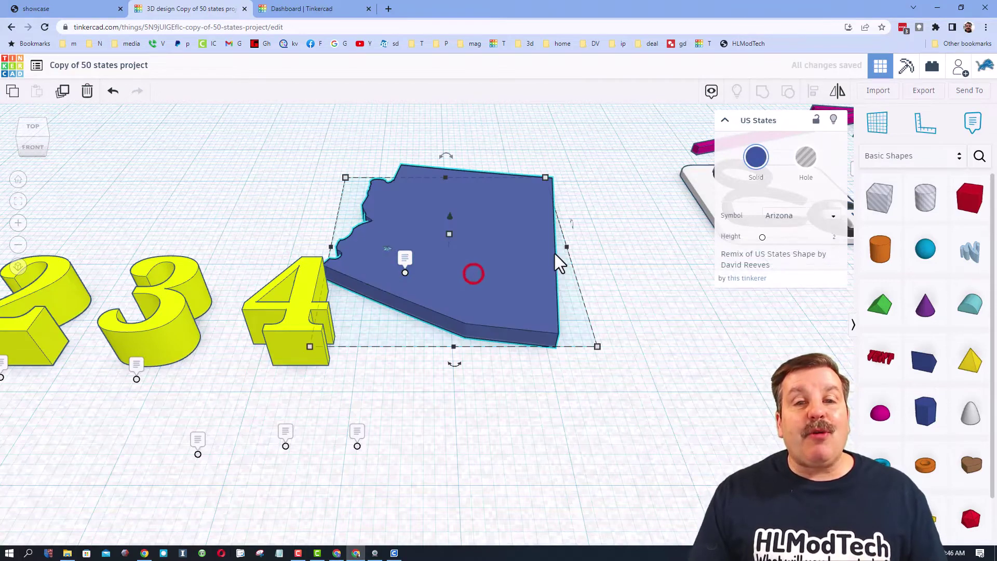
click(583, 231)
scroll(525, 249, down, 2)
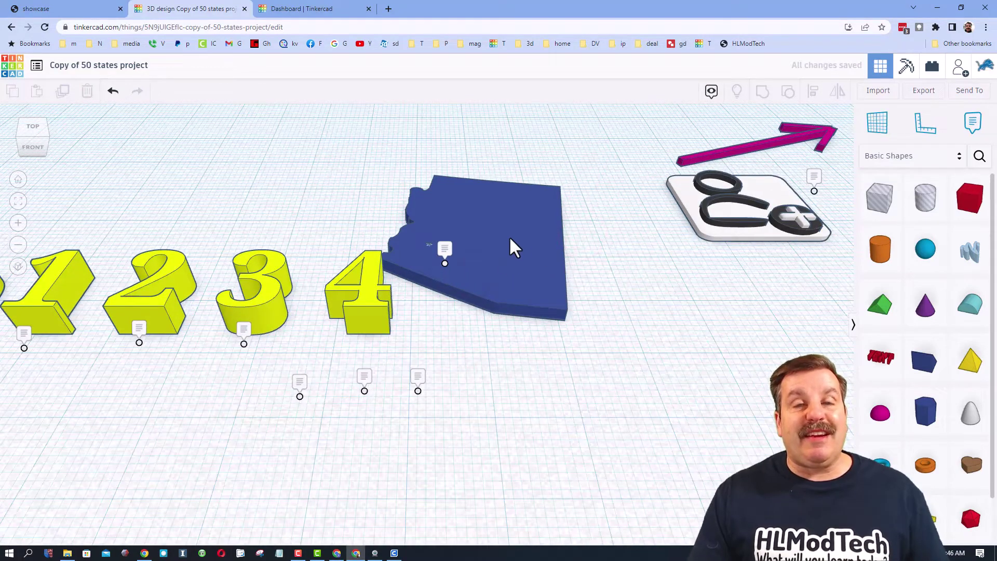
click(852, 326)
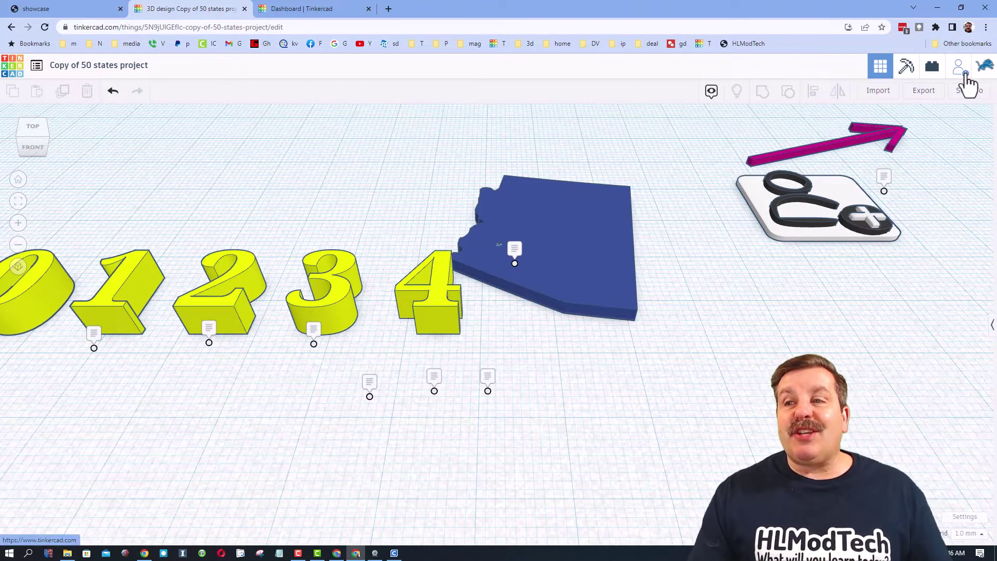
Step: Generate a new collaboration link for the Arizona copy and copy it to the clipboard
click(960, 70)
click(481, 339)
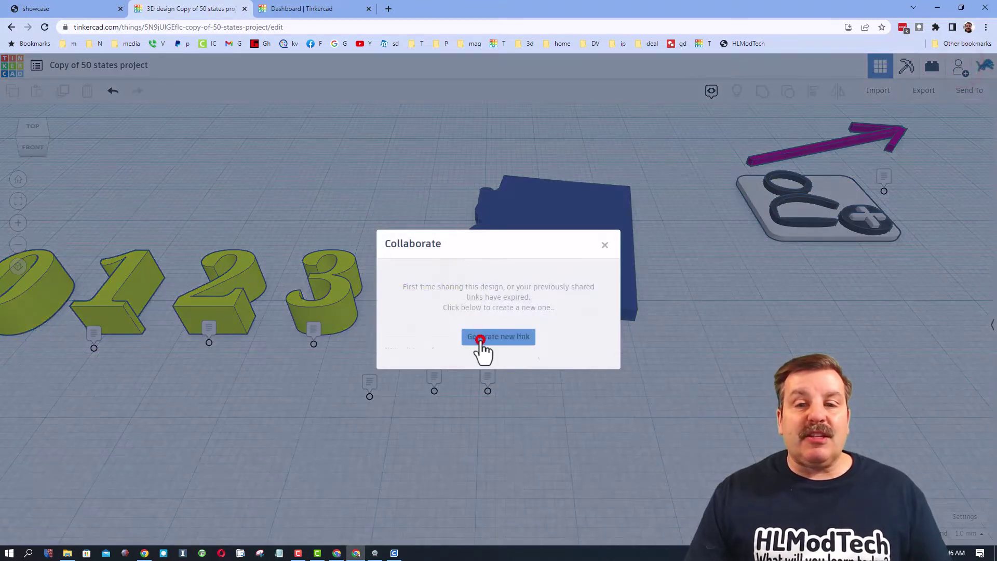
click(501, 307)
click(606, 238)
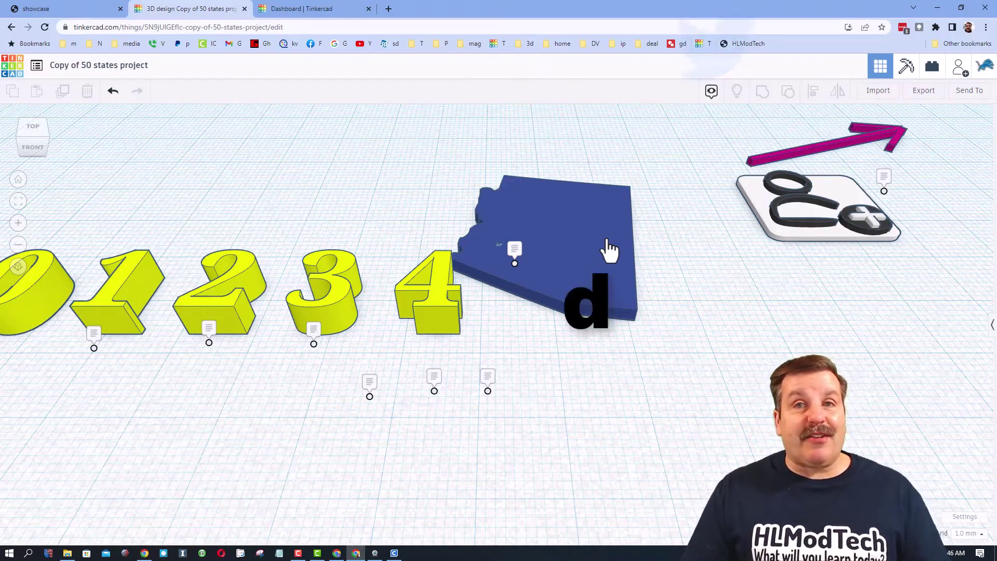
click(185, 8)
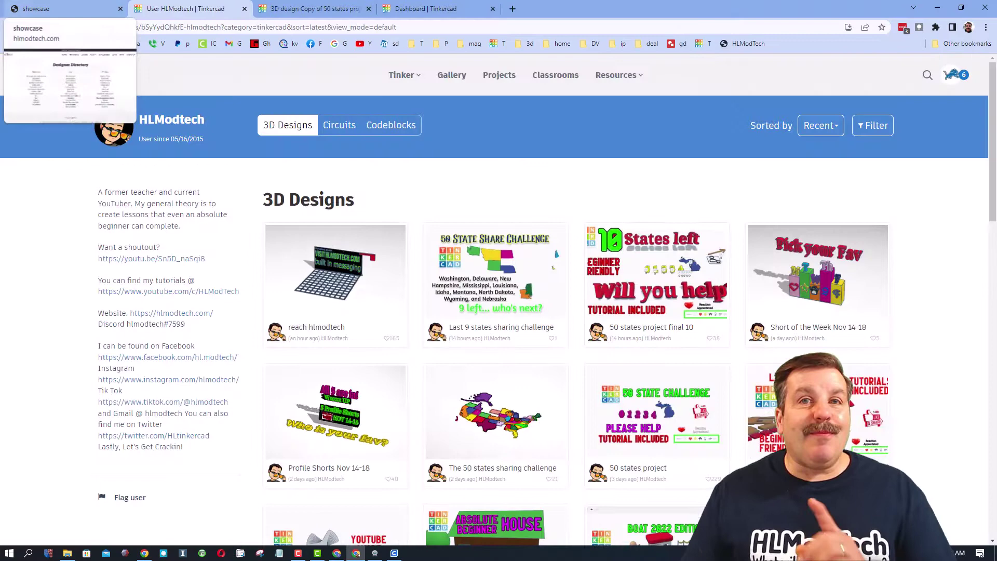
Step: Open the reach hlmodtech board and paste the Arizona share link into a note
click(327, 288)
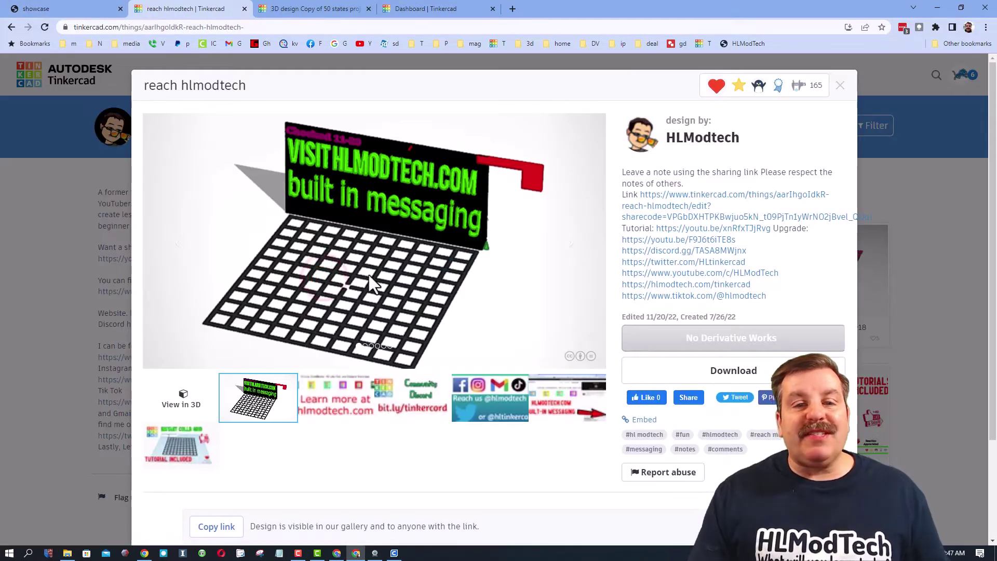
click(725, 196)
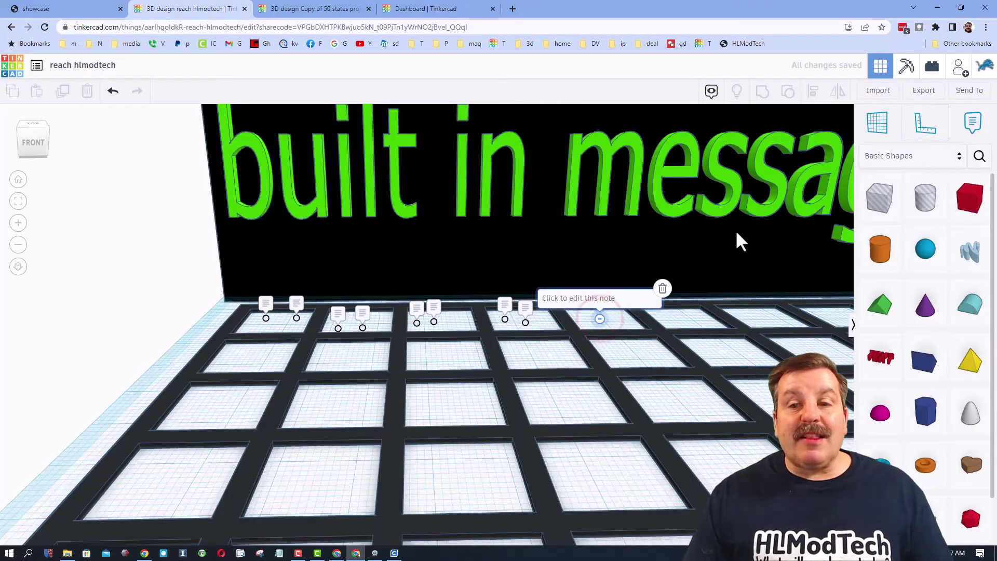
key(ctrl+v)
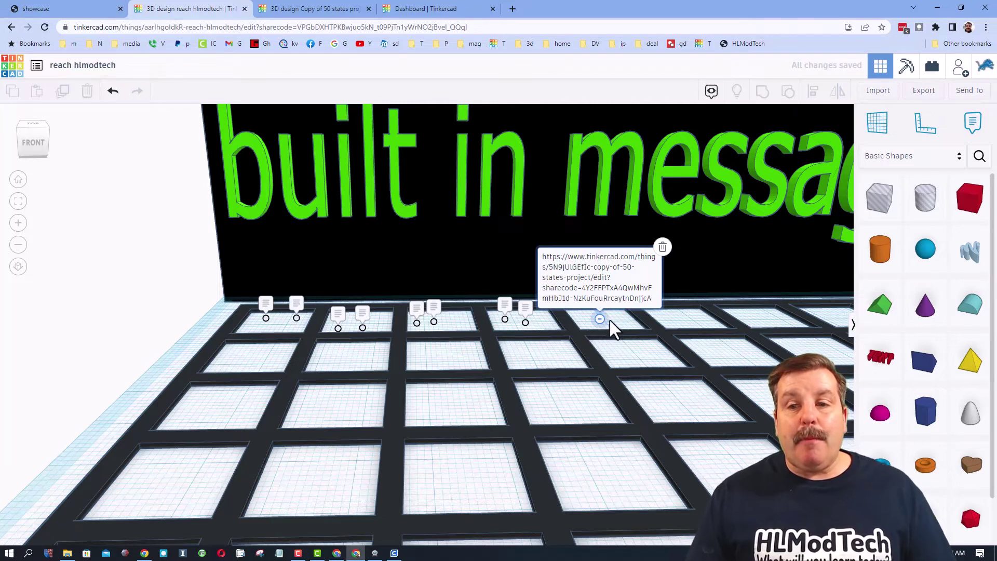
click(599, 319)
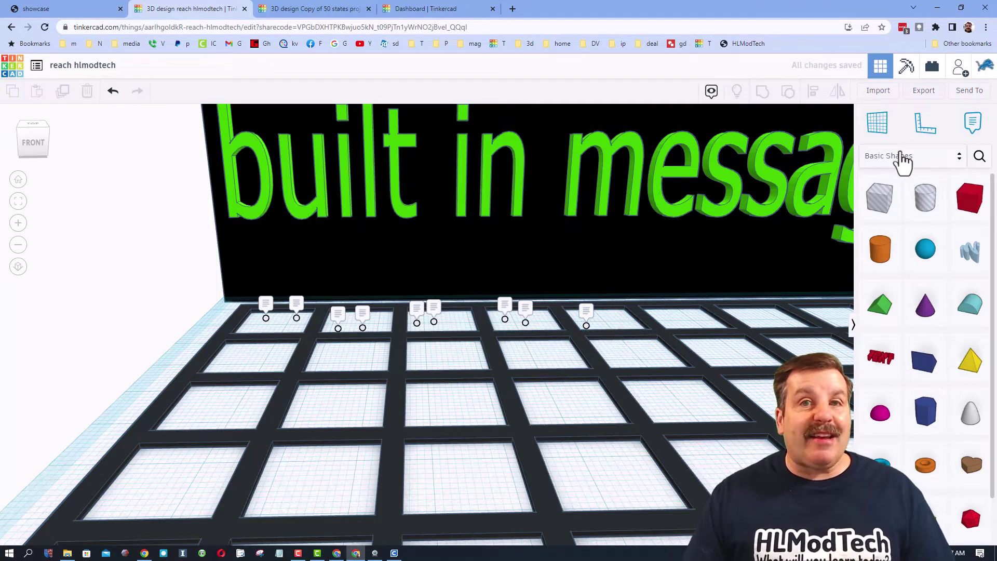
Step: Add a second note reading 'here is my state', then save and return to the dashboard
click(971, 128)
click(607, 324)
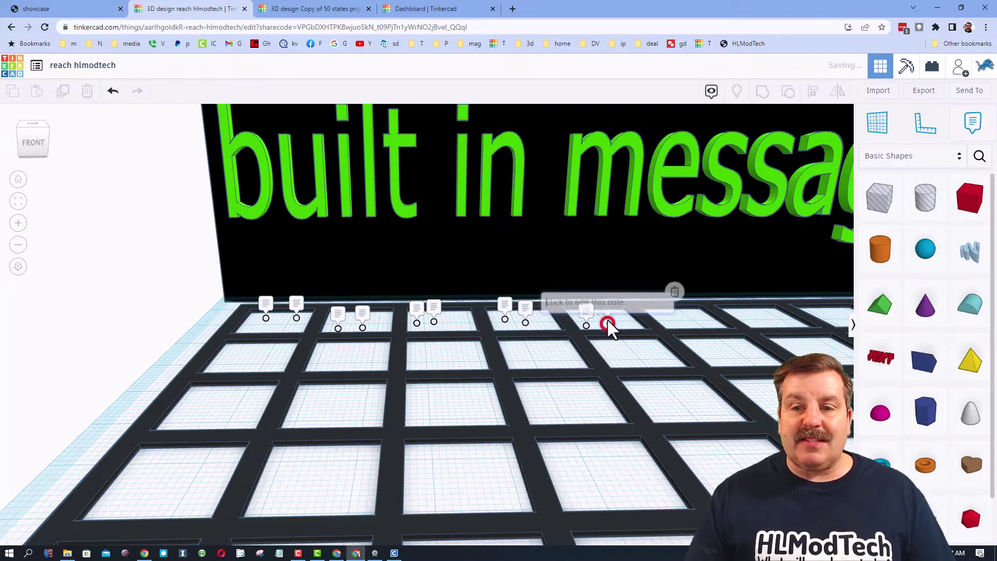
click(607, 303)
text(here)
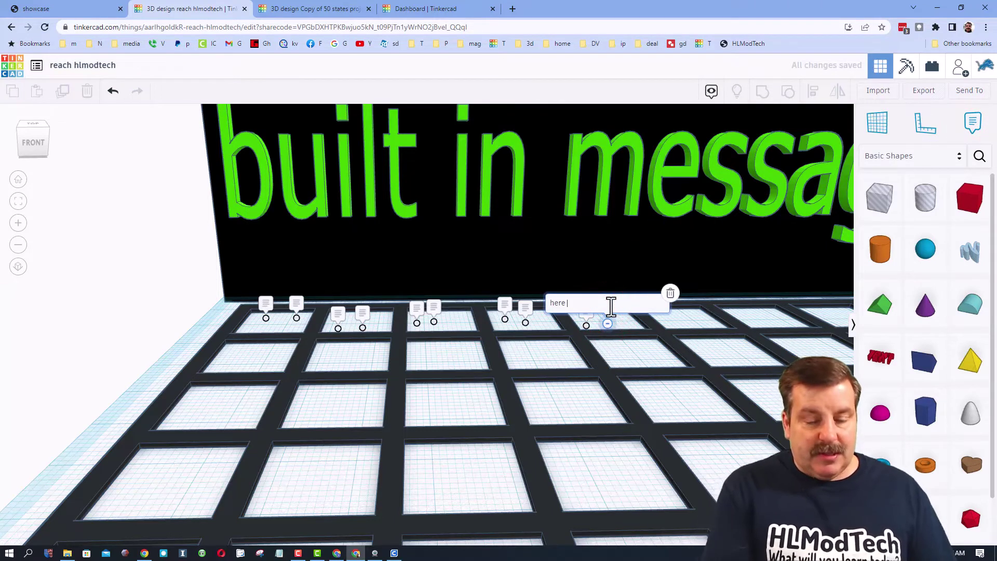
text( is my state)
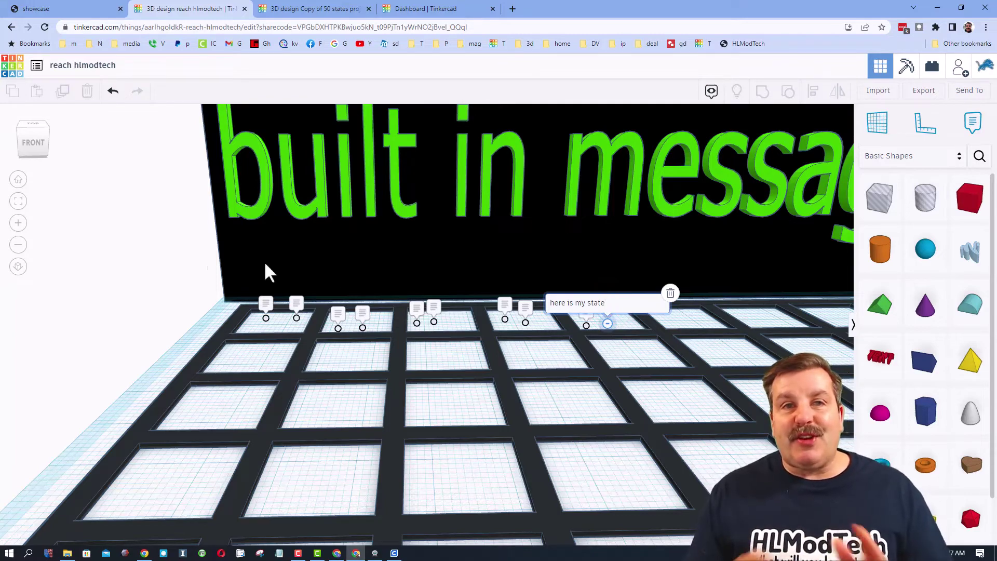
right_drag(269, 273, 470, 436)
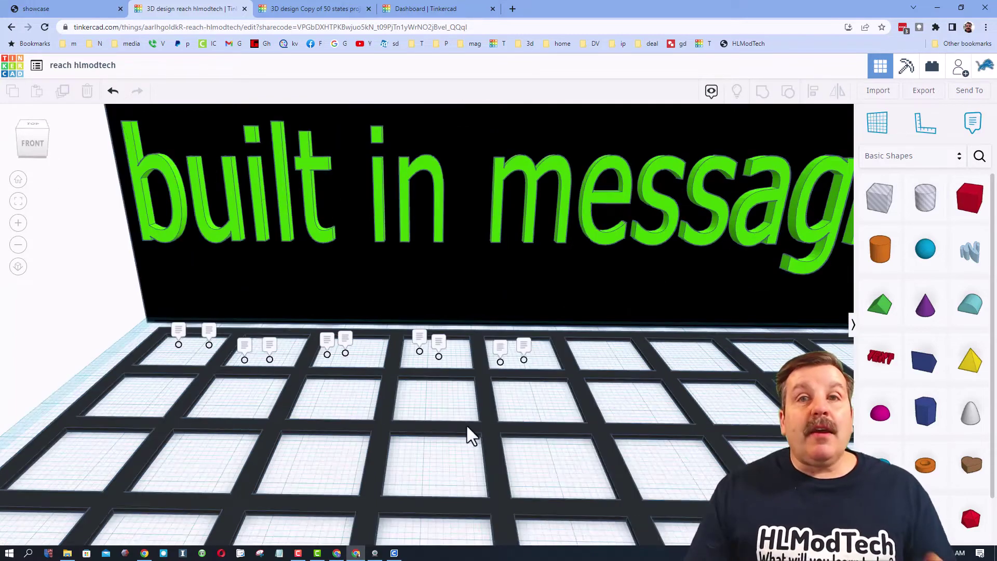
click(15, 72)
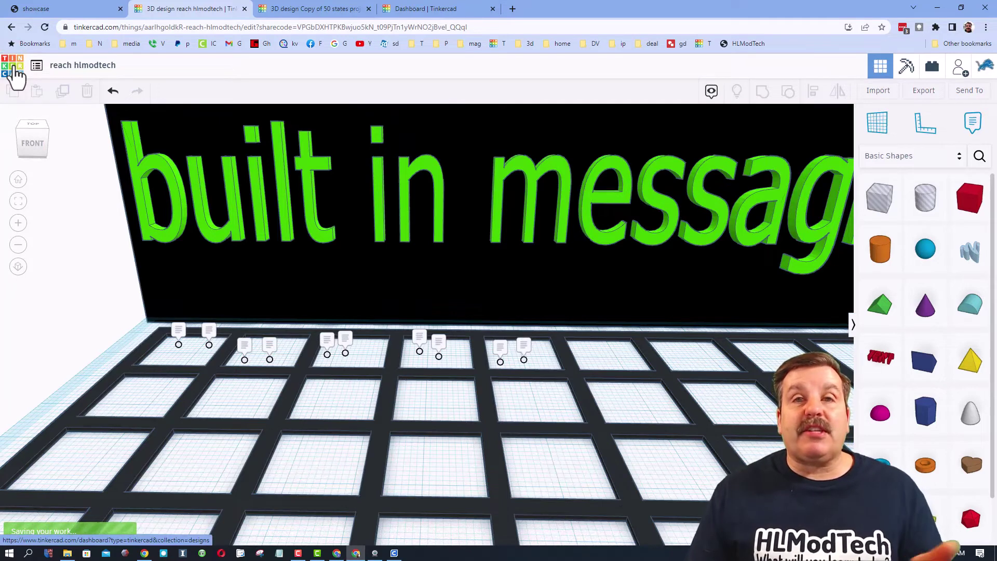